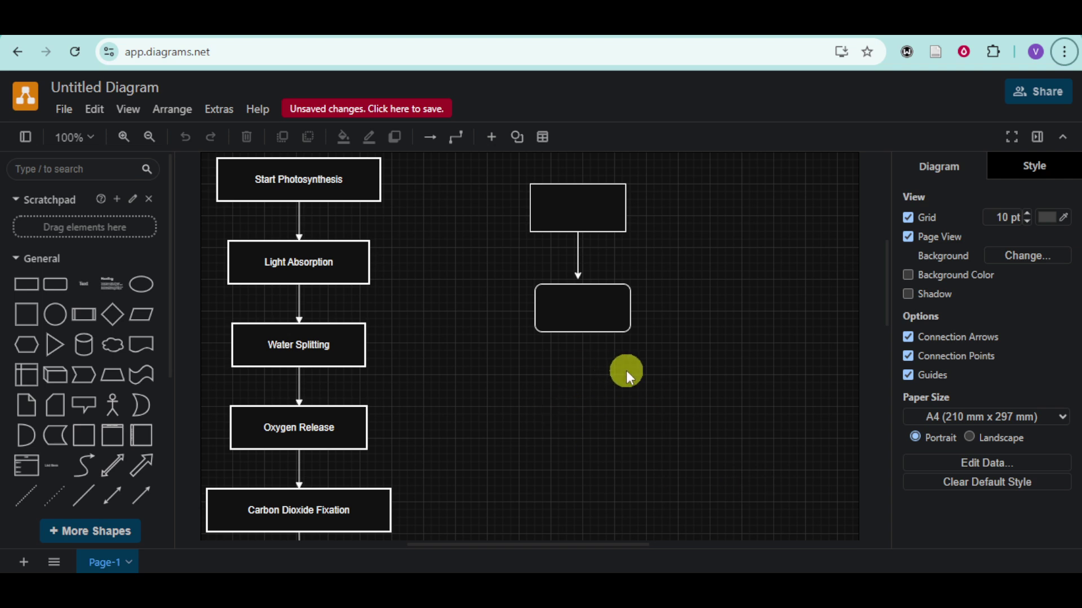
Open the File menu for the photosynthesis flowchart
click(63, 109)
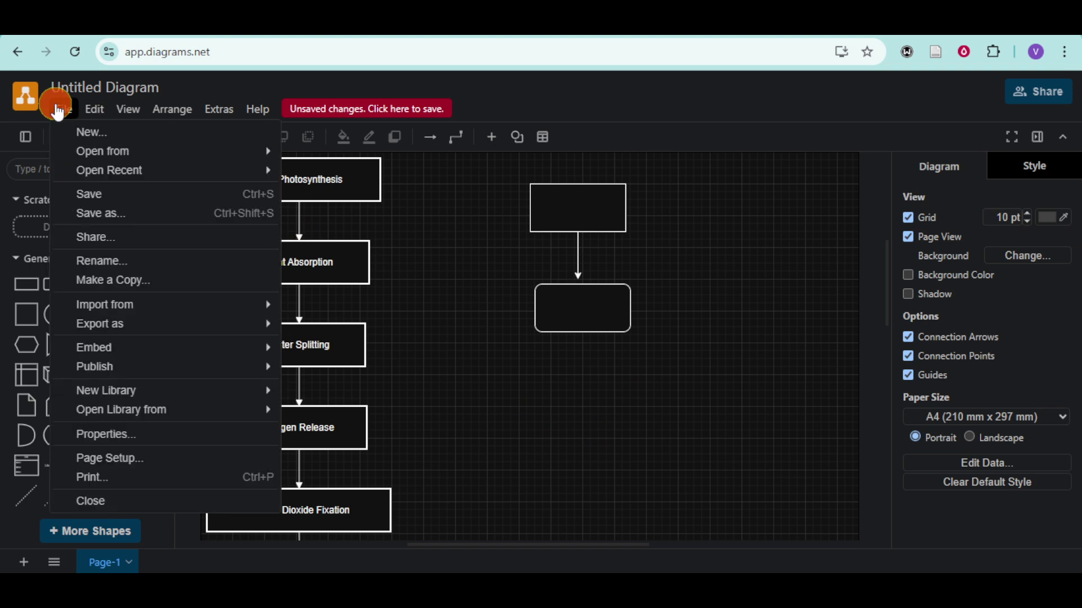
Start Save as and list the file types: XML, PNG, SVG and HTML
click(168, 222)
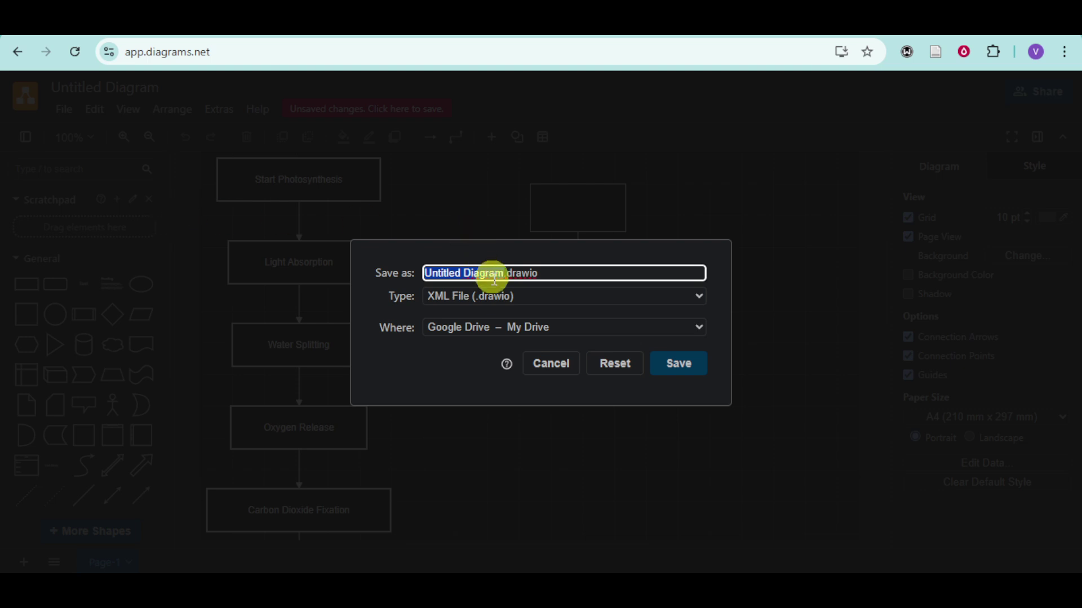
click(521, 299)
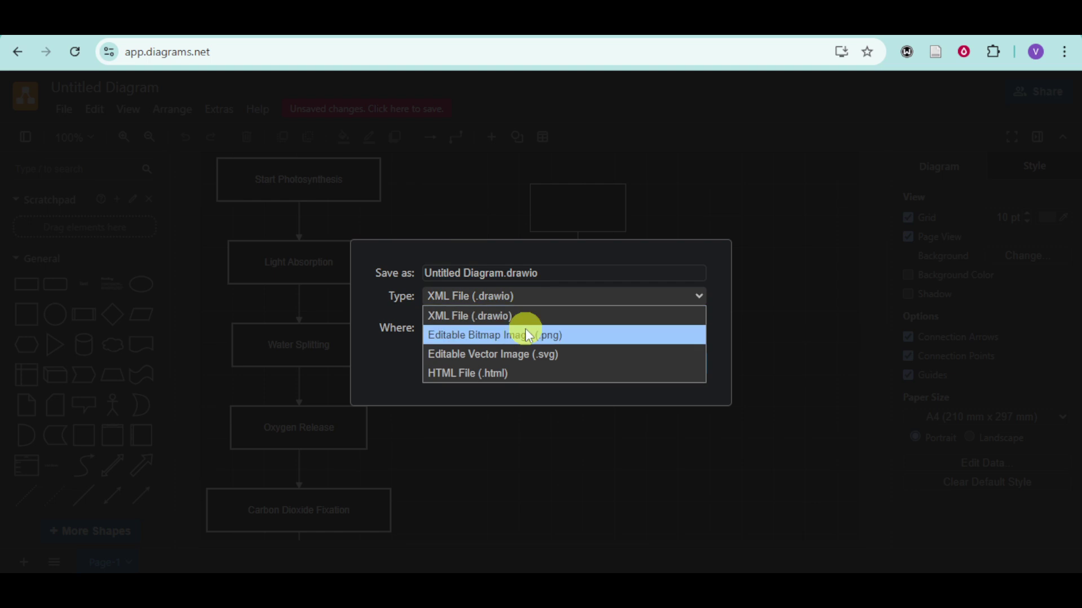
Choose Editable Vector Image (.svg) as the type and show the destination options
click(543, 372)
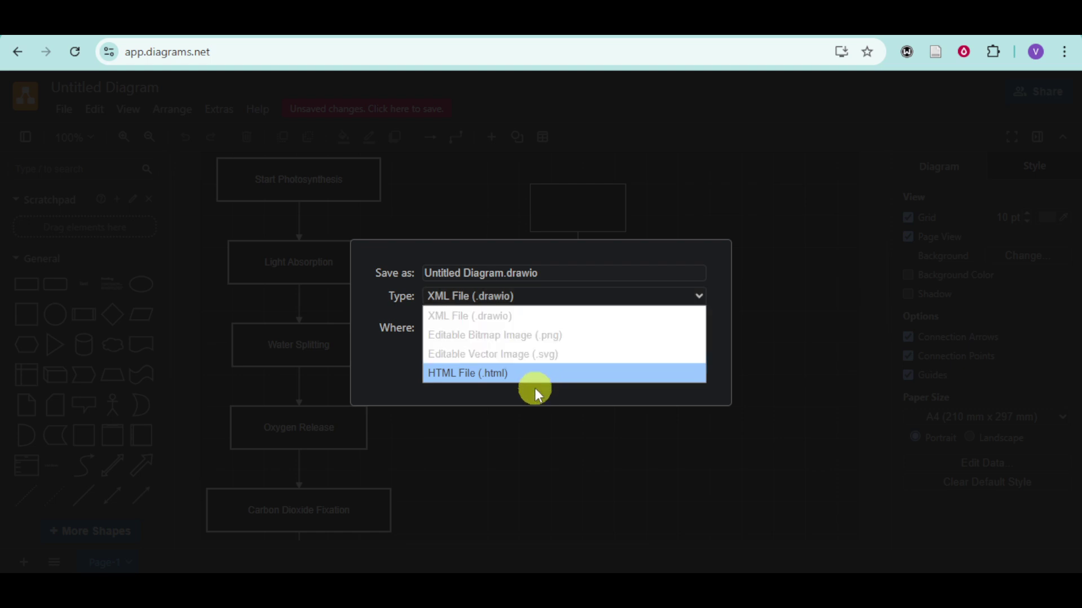
click(560, 356)
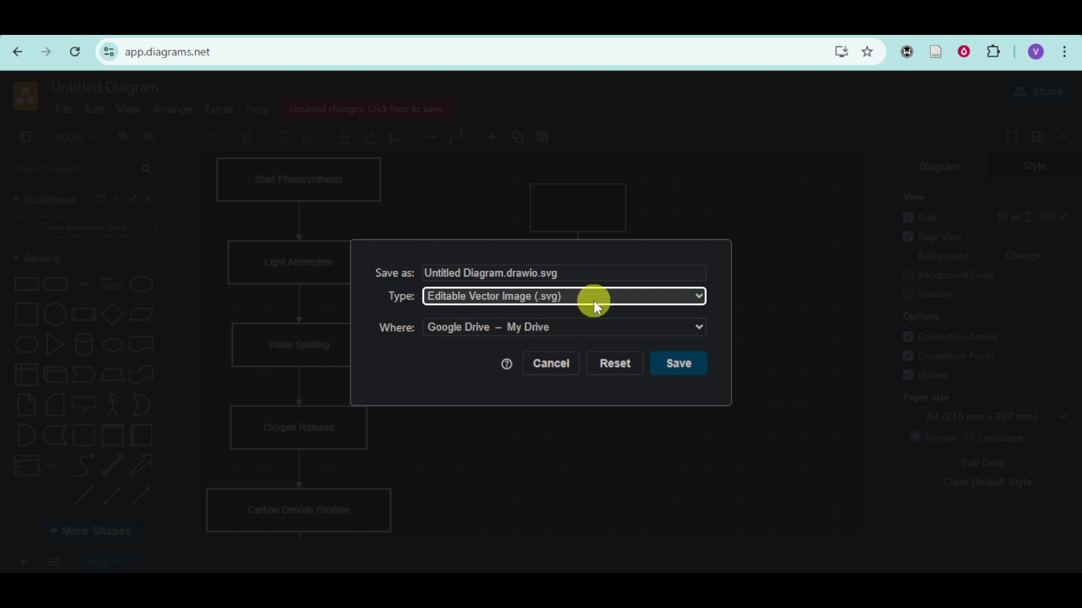
click(586, 331)
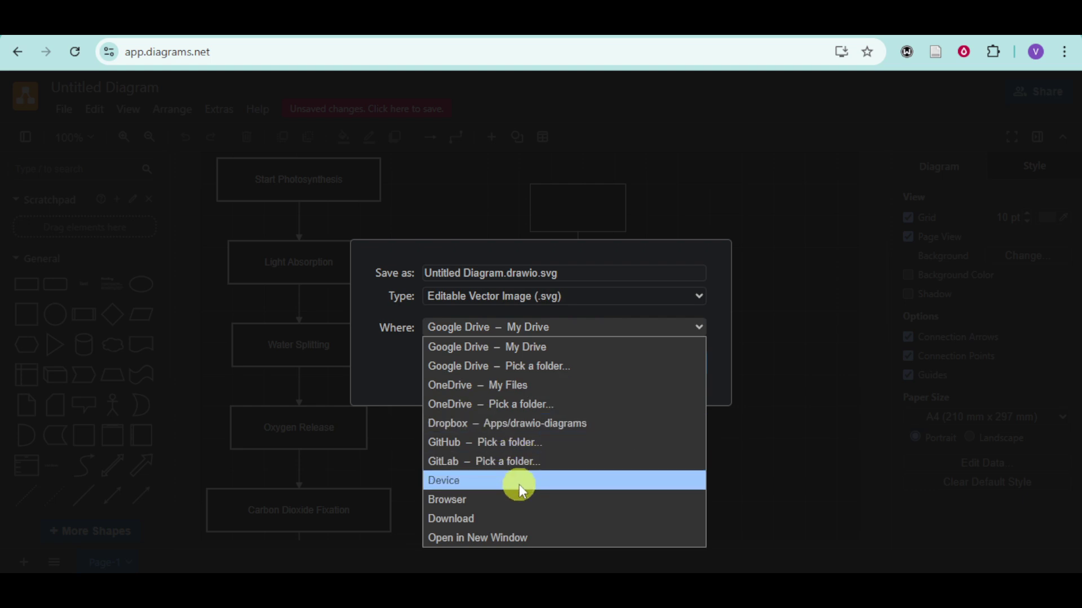
Pick Download and confirm, saving Untitled Diagram.drawio.svg (19.7 KB)
click(518, 517)
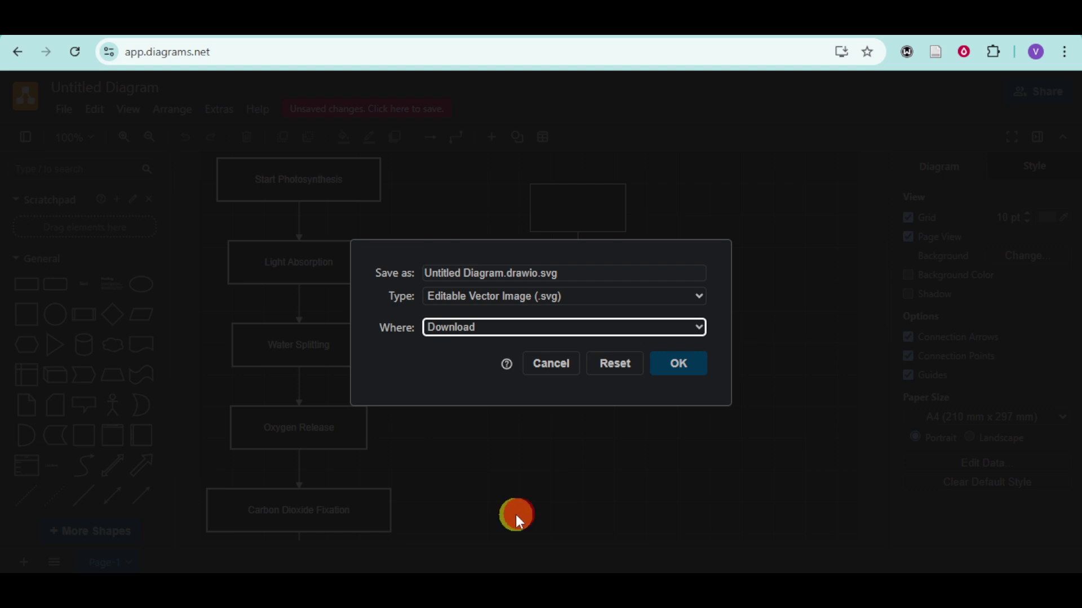
click(679, 369)
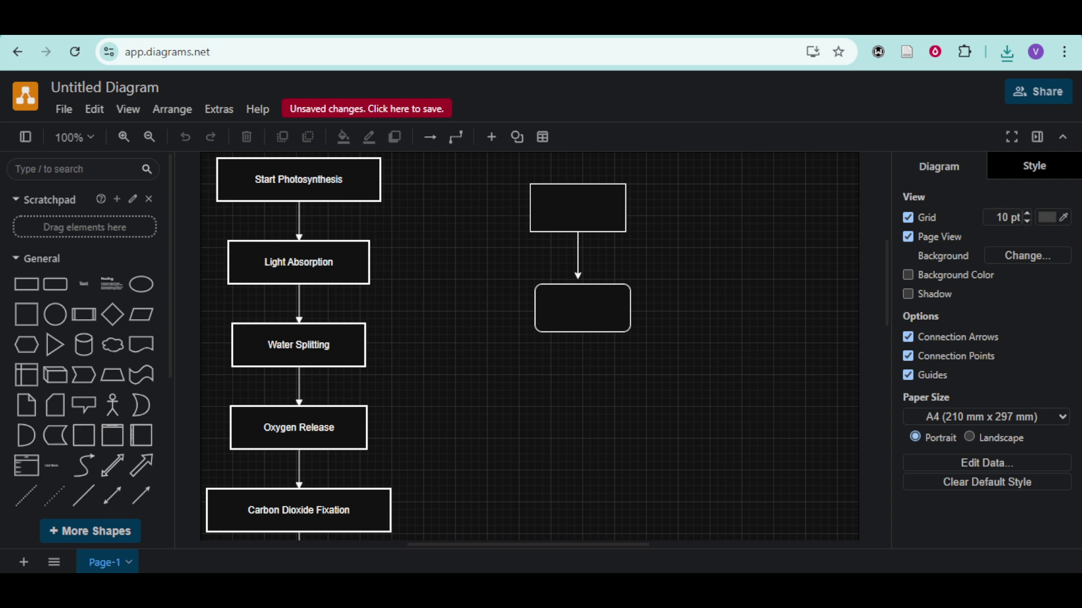
click(578, 227)
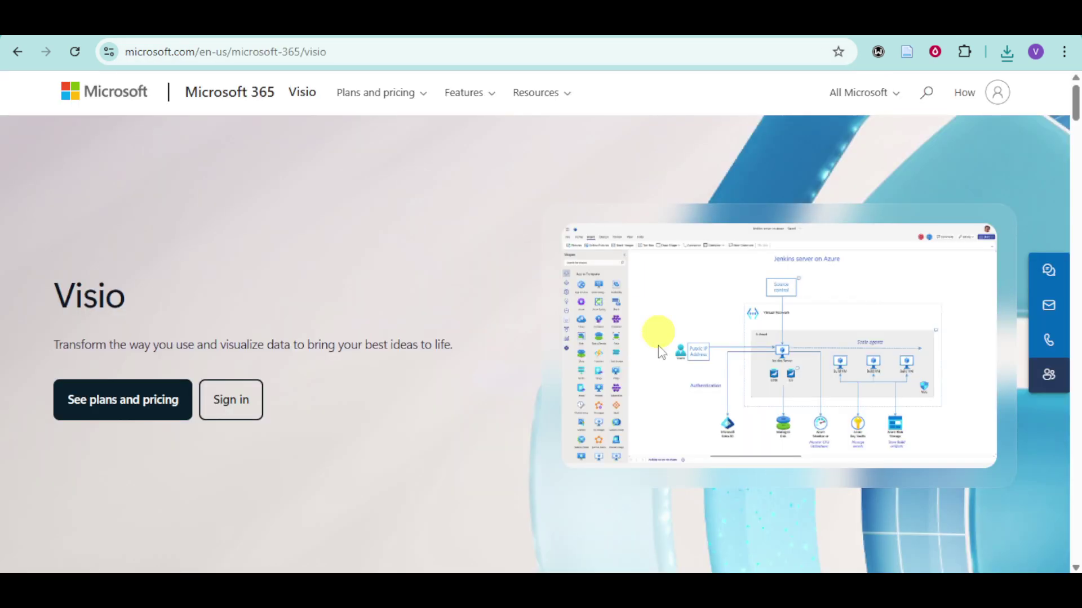
scroll(658, 346, down, 4)
scroll(673, 379, down, 2)
scroll(674, 379, down, 2)
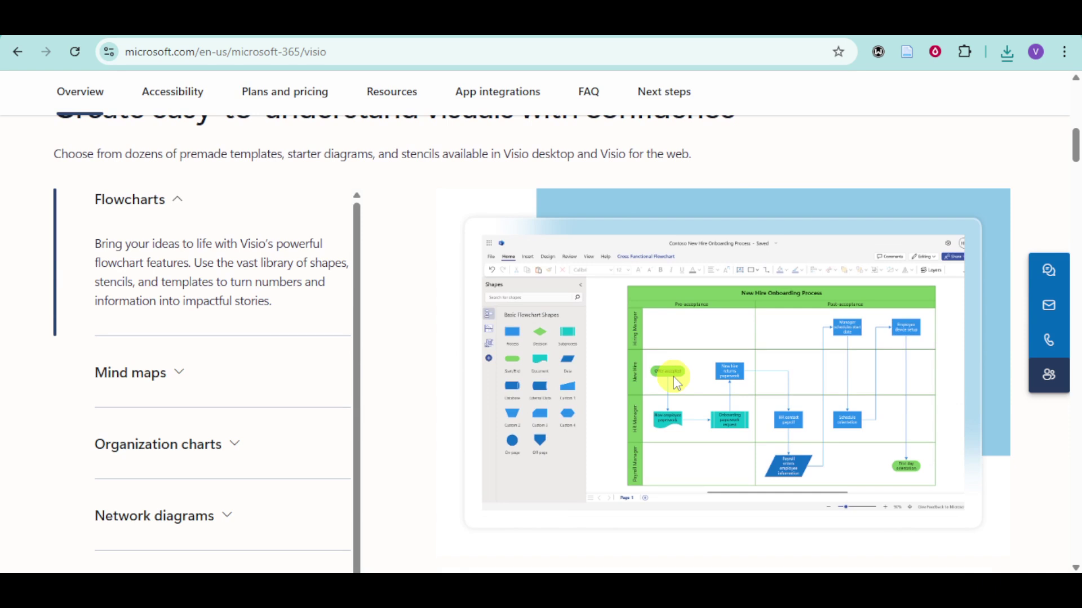